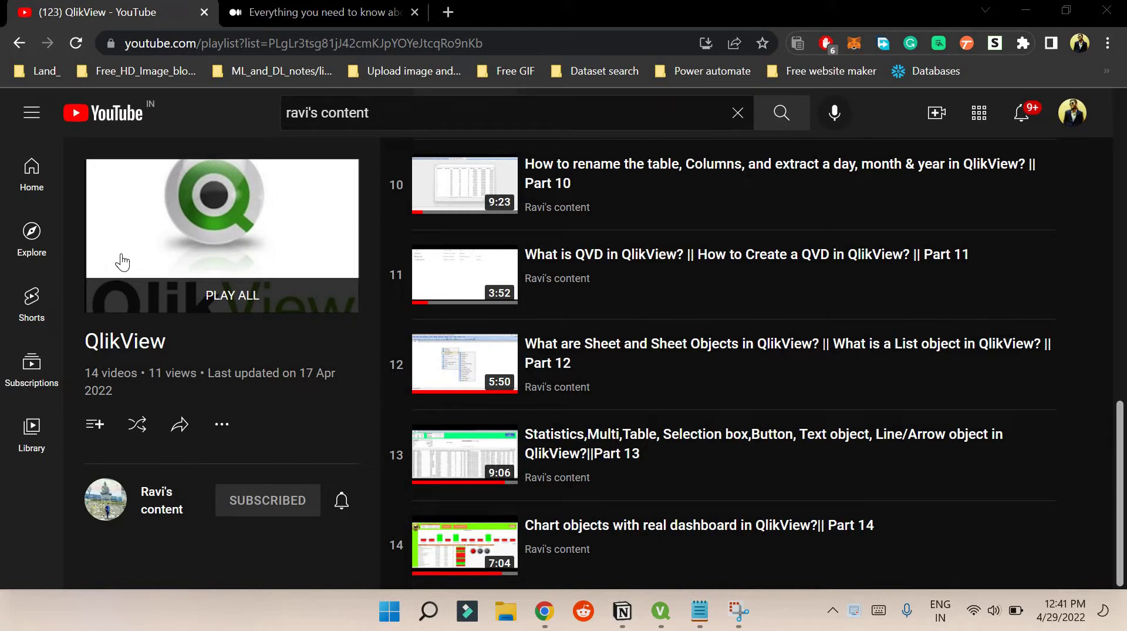
Step: Open the Medium article on auto-calendar generation in QlikView and read through to its calendar script code
click(294, 8)
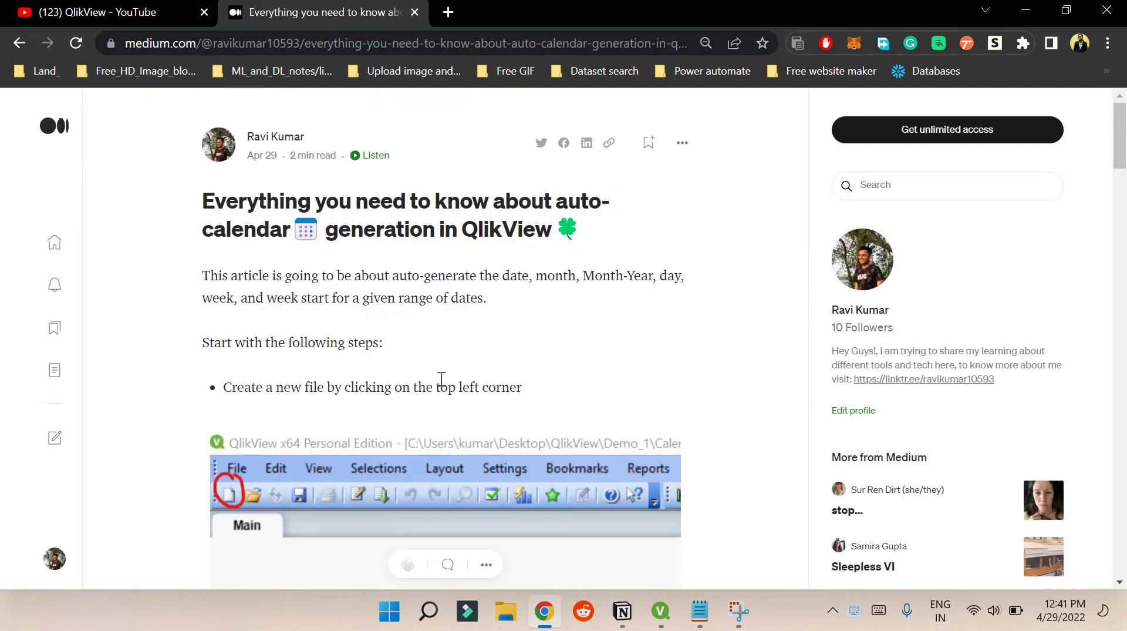
scroll(442, 378, down, 15)
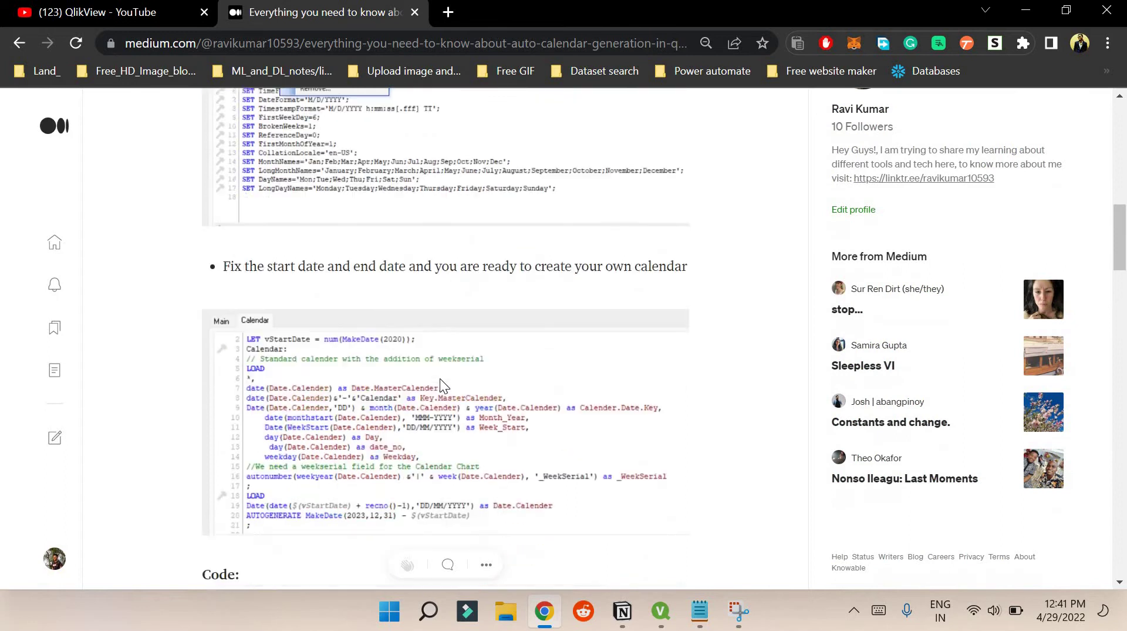
scroll(439, 378, down, 3)
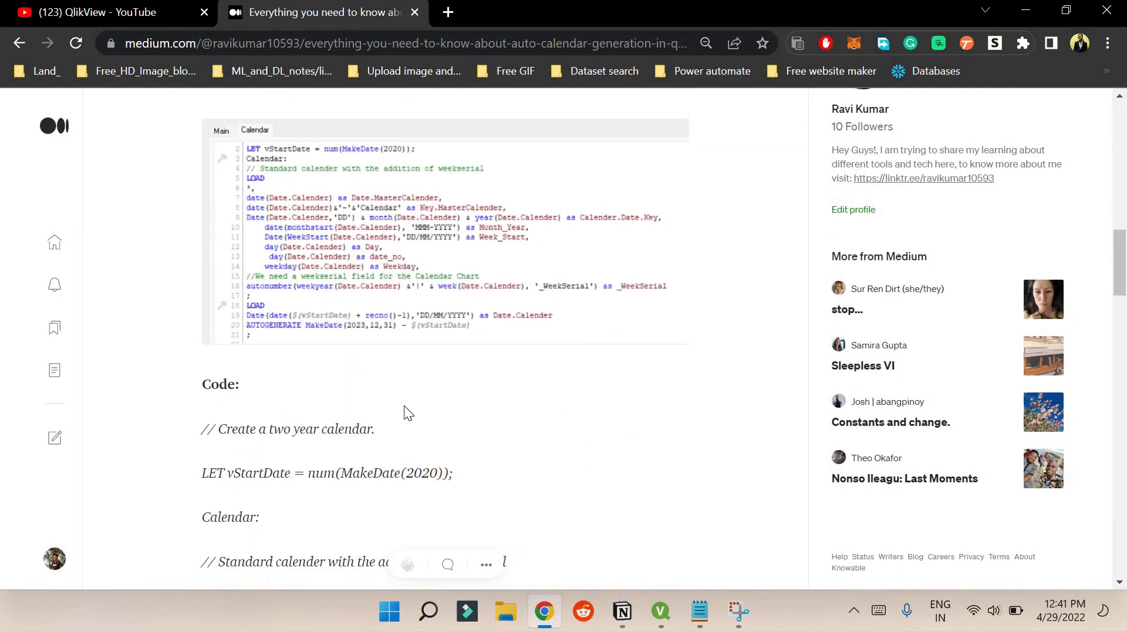
scroll(404, 405, down, 3)
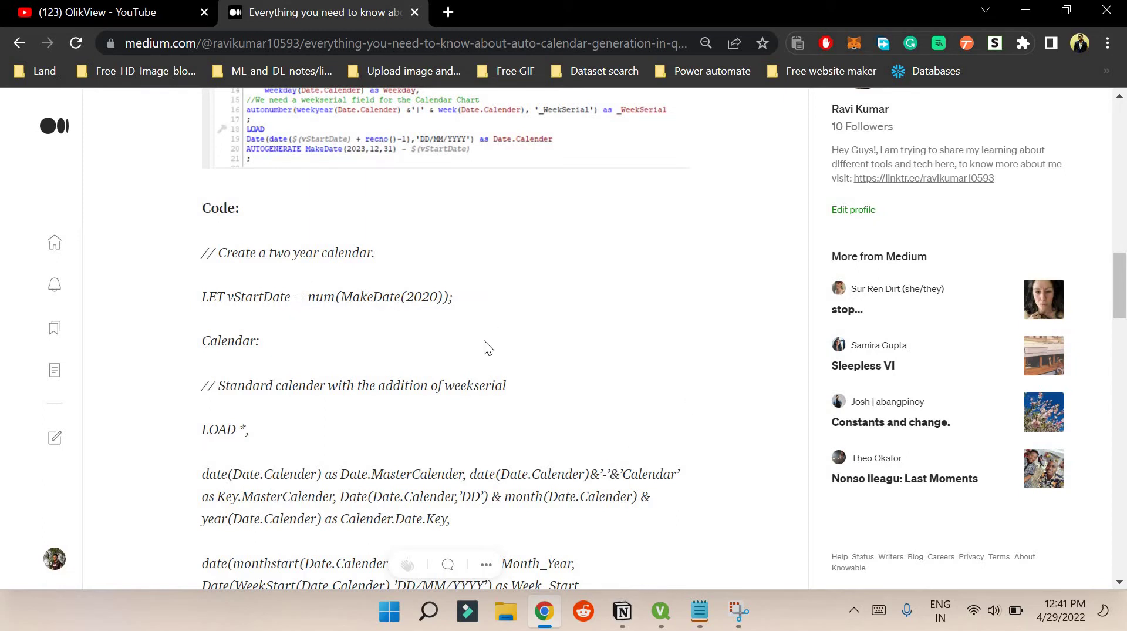
Step: Switch to QlikView and open the load script of Calendar.qvw for editing
click(661, 611)
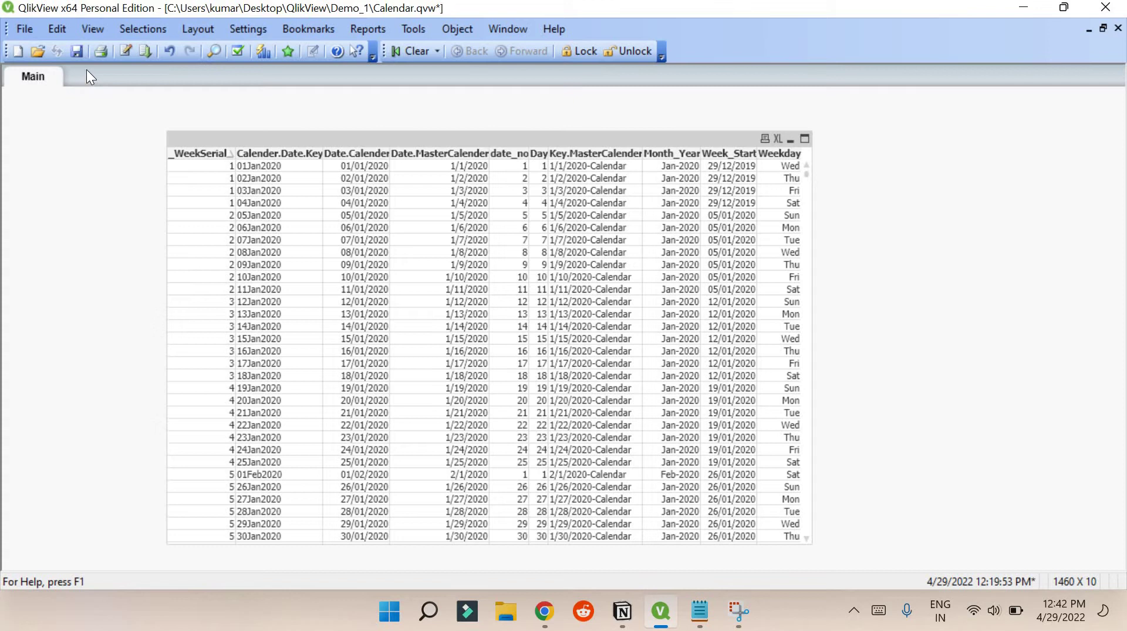
click(24, 30)
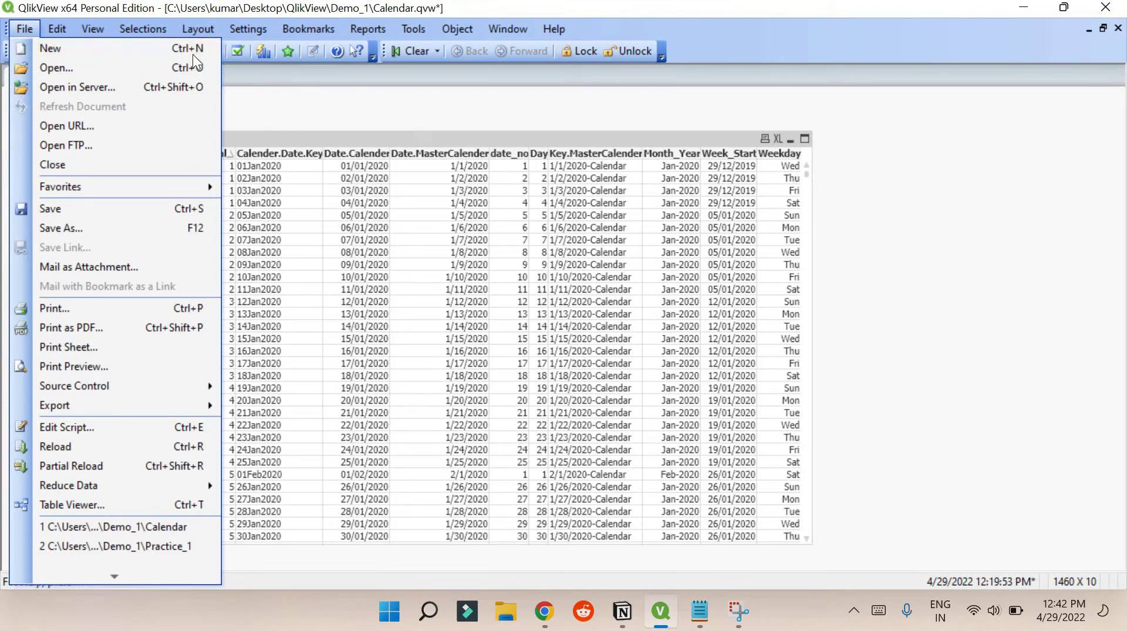
click(276, 100)
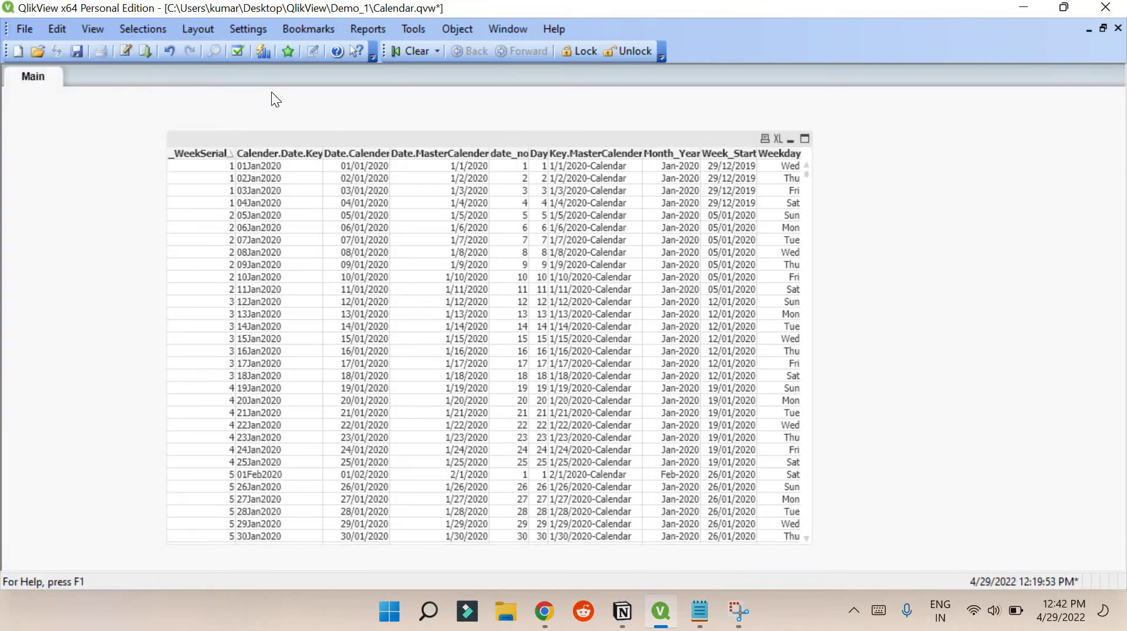
key(ctrl+e)
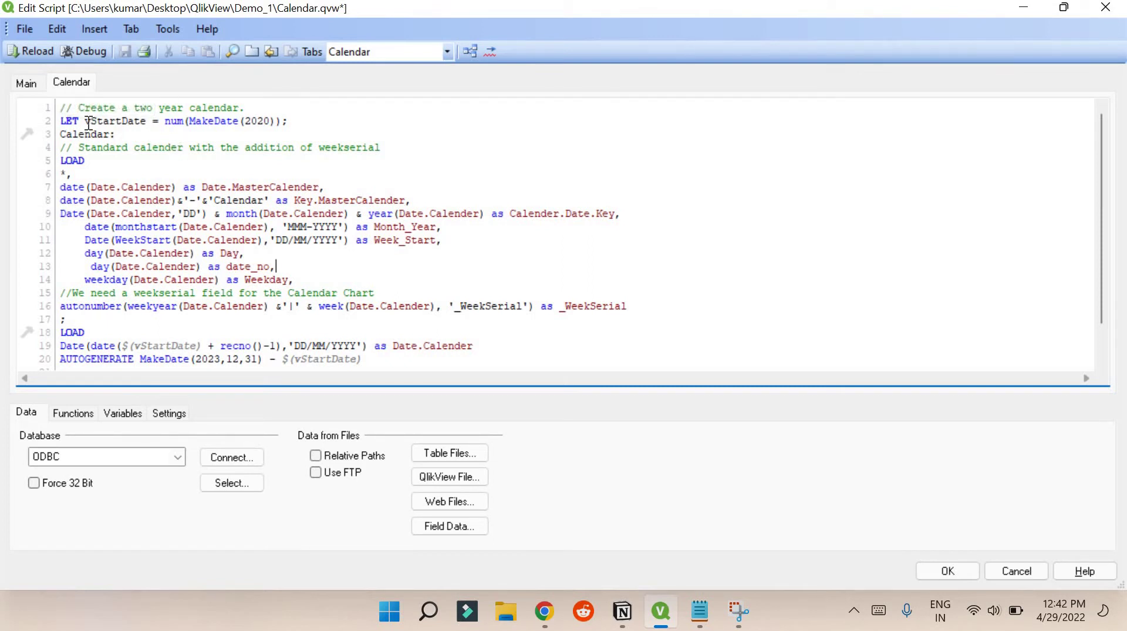
Step: Examine the vStartDate definition and the end year in the AUTOGENERATE line of the Calendar script
drag(84, 121, 285, 122)
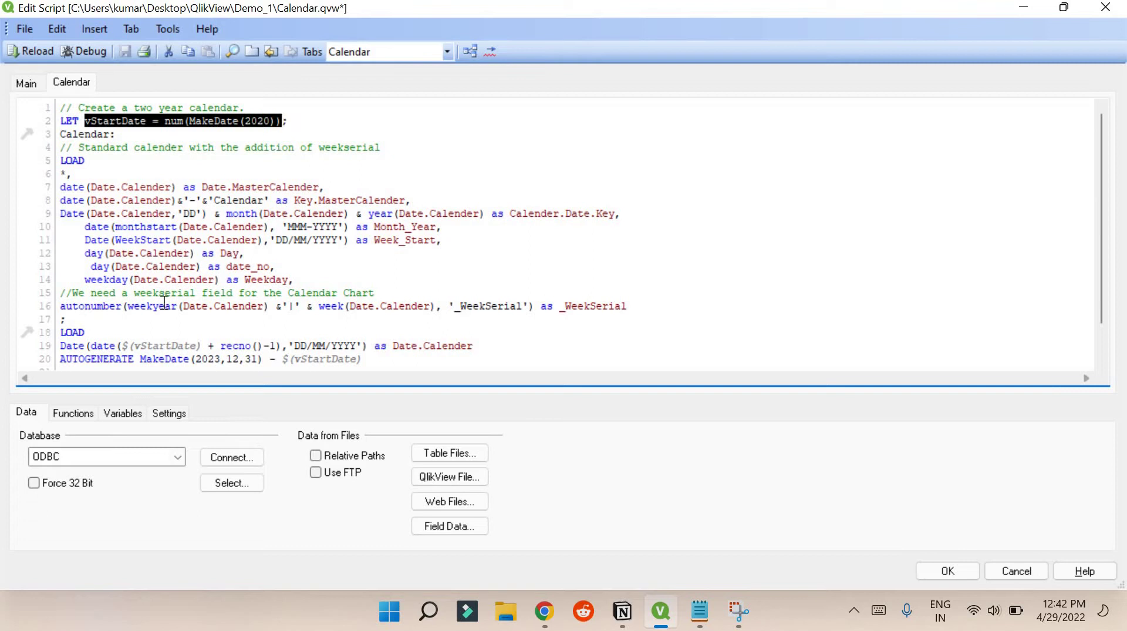
scroll(164, 301, down, 1)
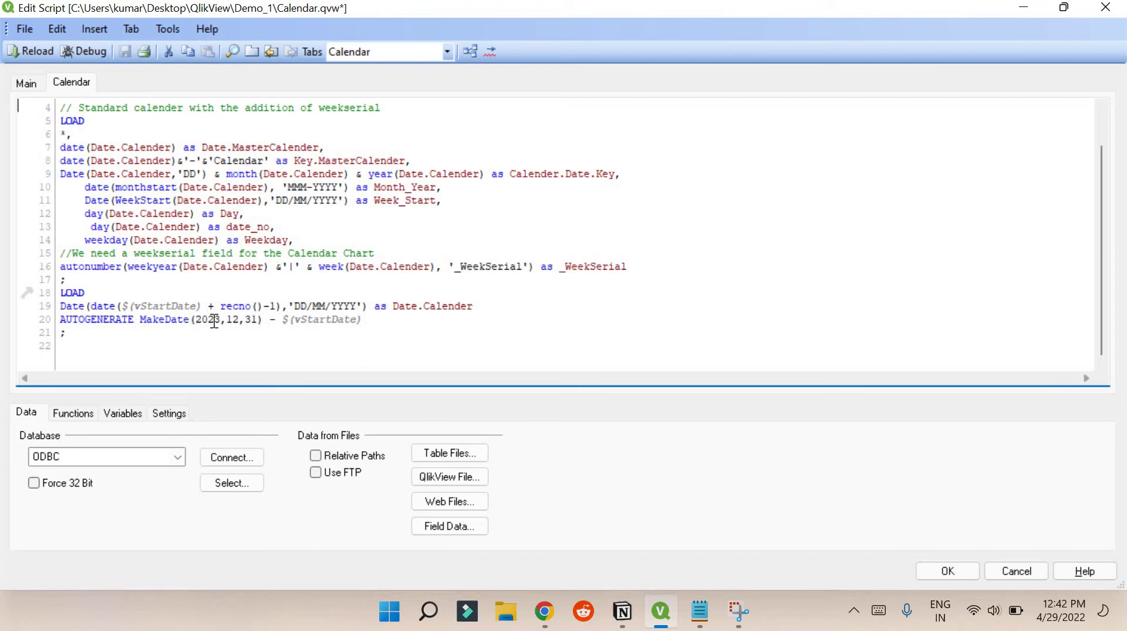
drag(196, 321, 220, 320)
scroll(246, 229, up, 1)
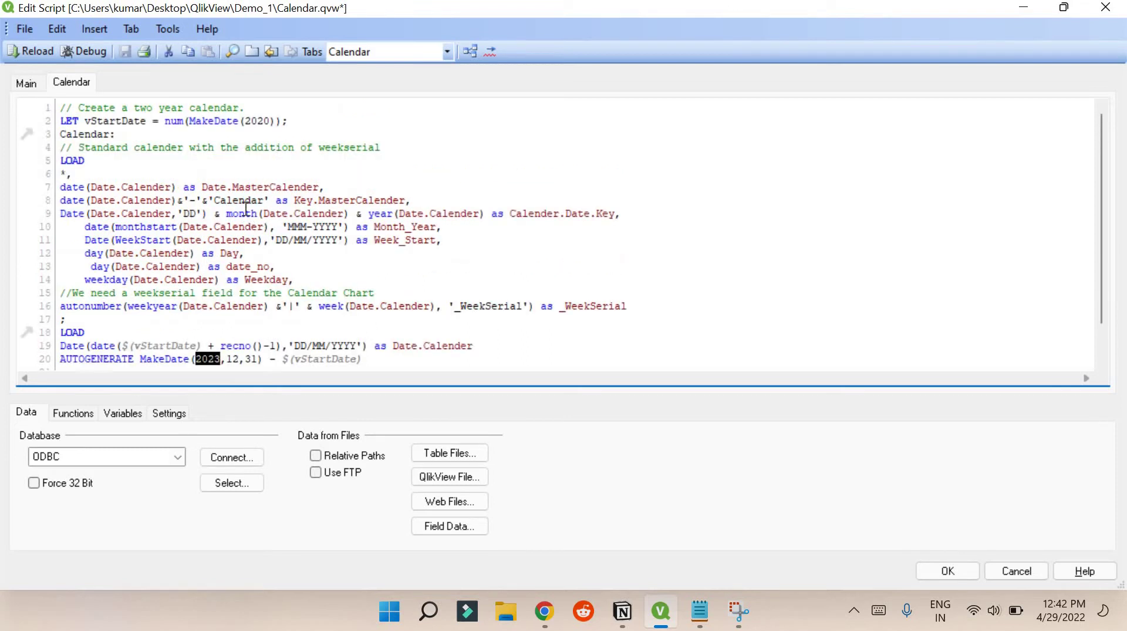
click(245, 201)
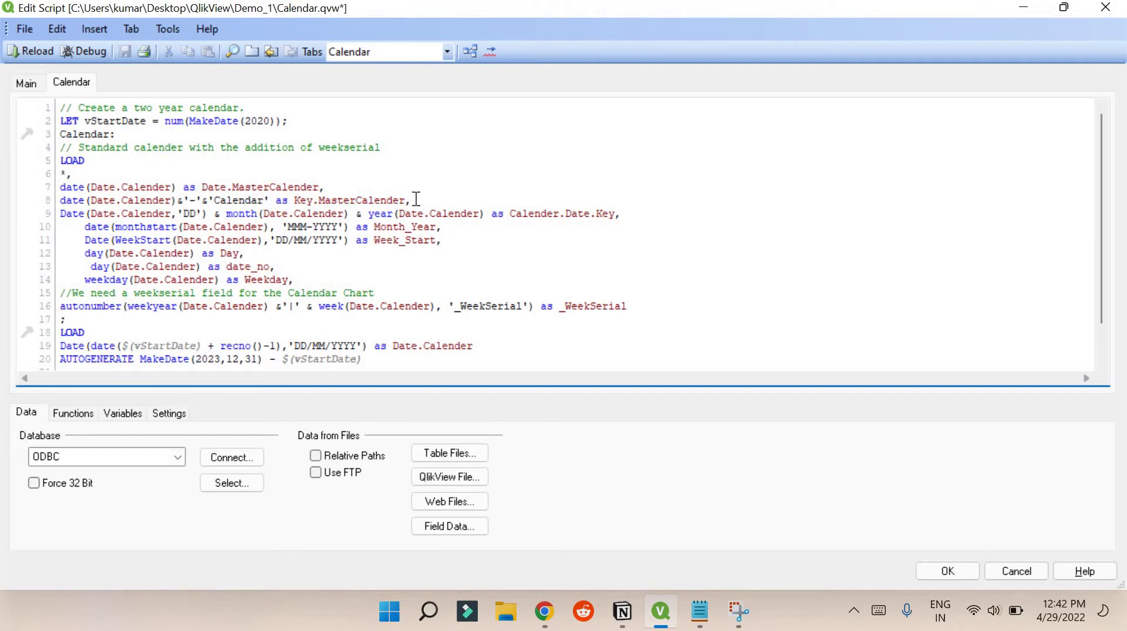
Step: Examine the Key.MasterCalender, Calender.Date.Key, Month_Year, Week_Start, Day and Weekday field expressions in the Calendar script
drag(363, 225, 67, 201)
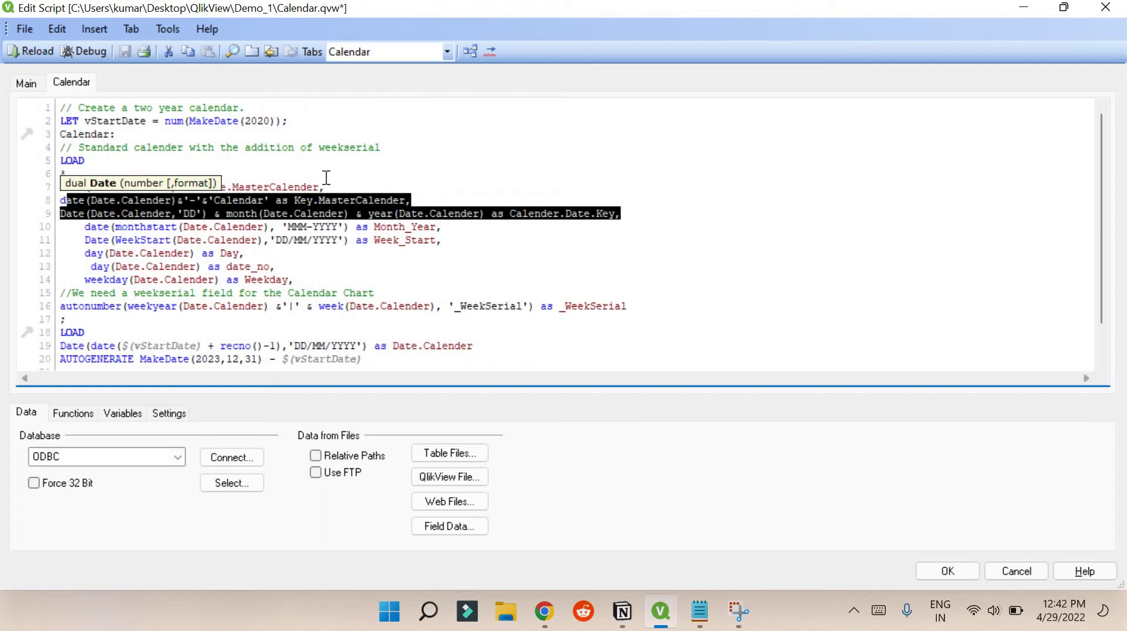
double_click(405, 229)
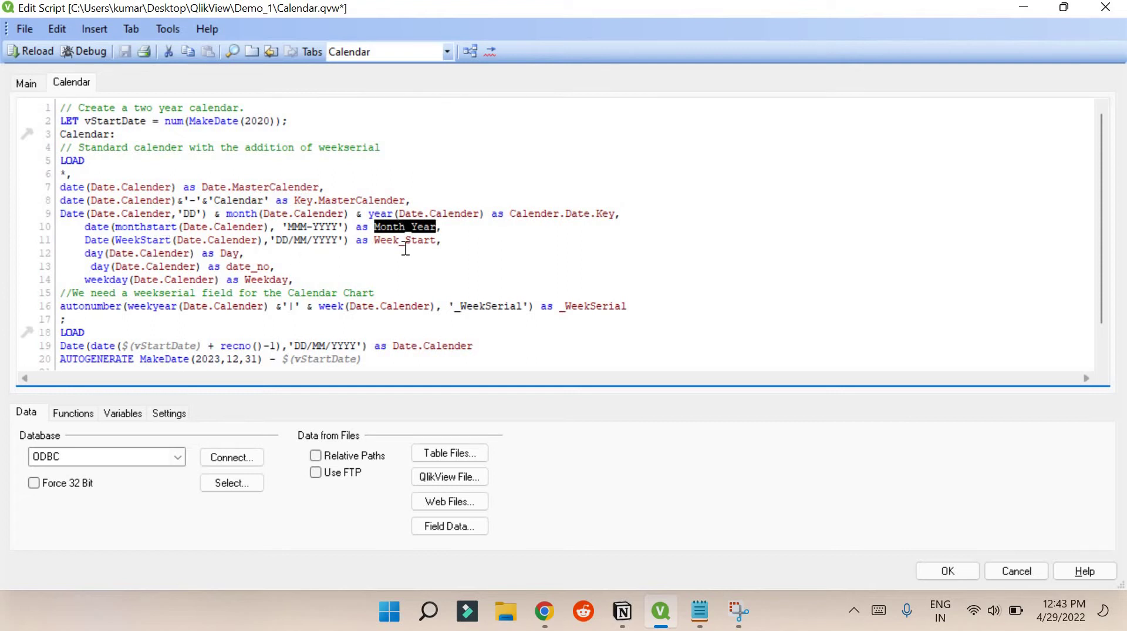
double_click(138, 240)
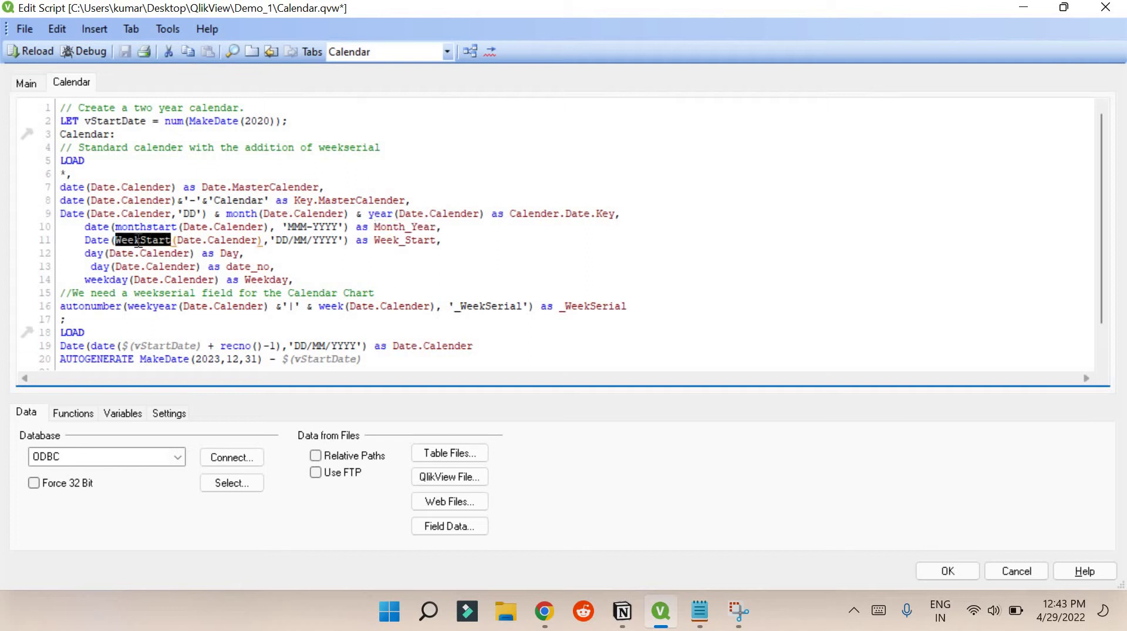
click(104, 253)
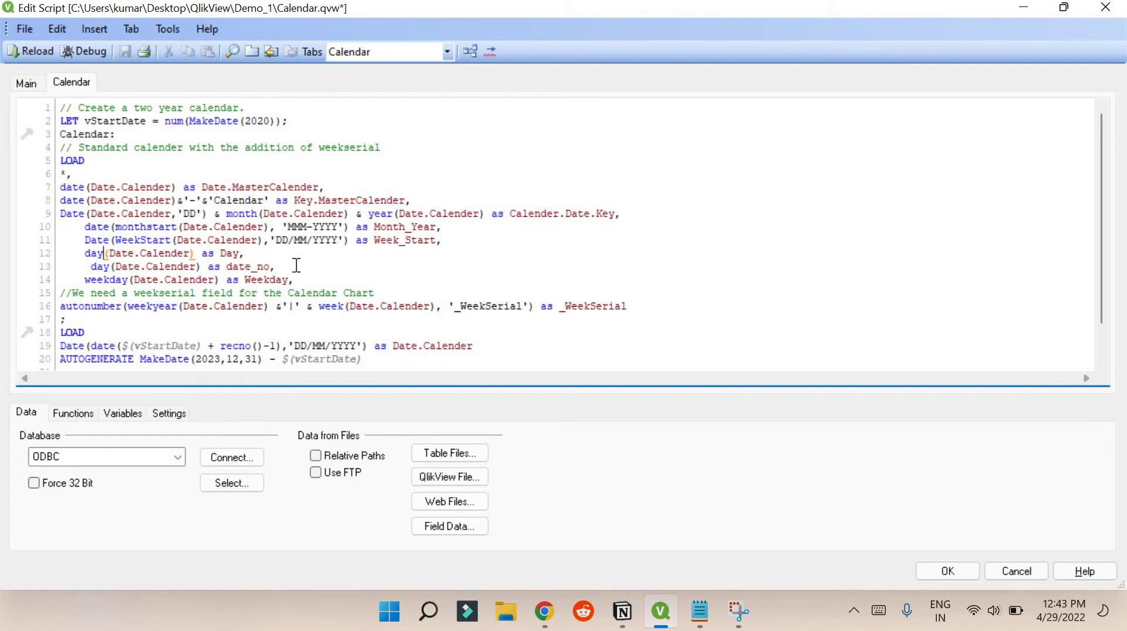
scroll(297, 265, down, 1)
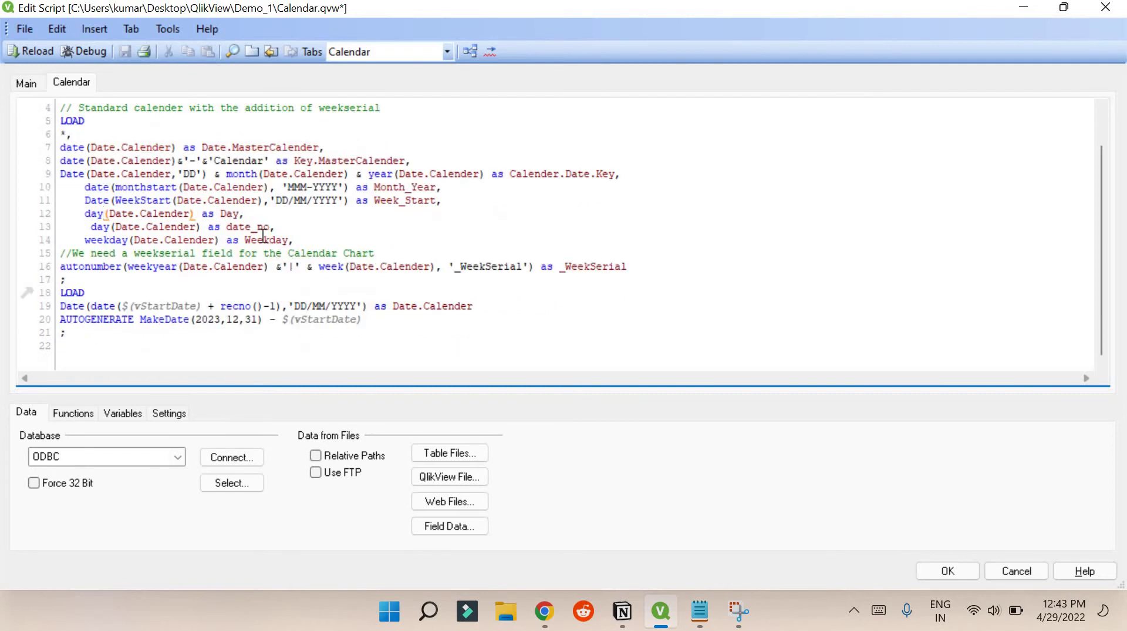
double_click(97, 241)
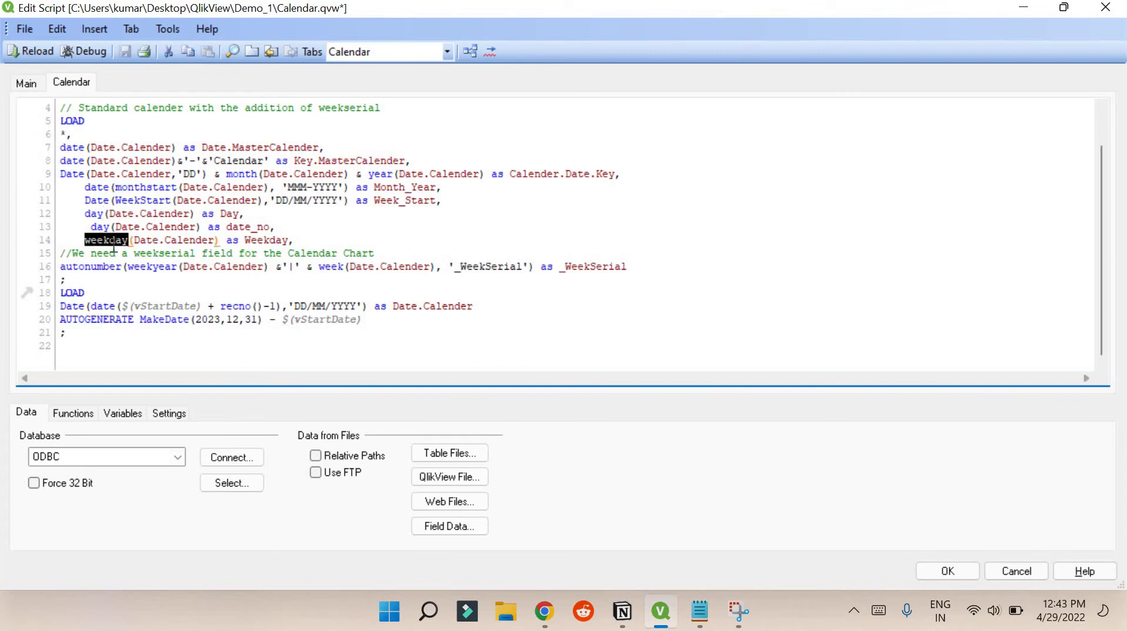
click(170, 258)
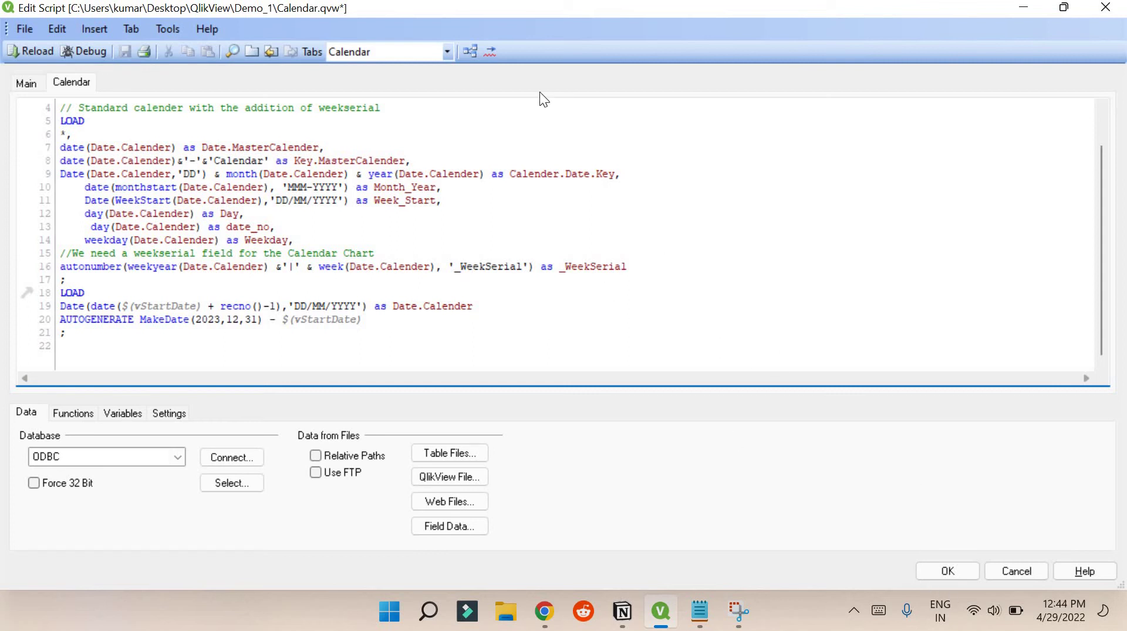
Step: Check the Calendar table's structure and reload the script without adding any fields as list boxes
click(473, 55)
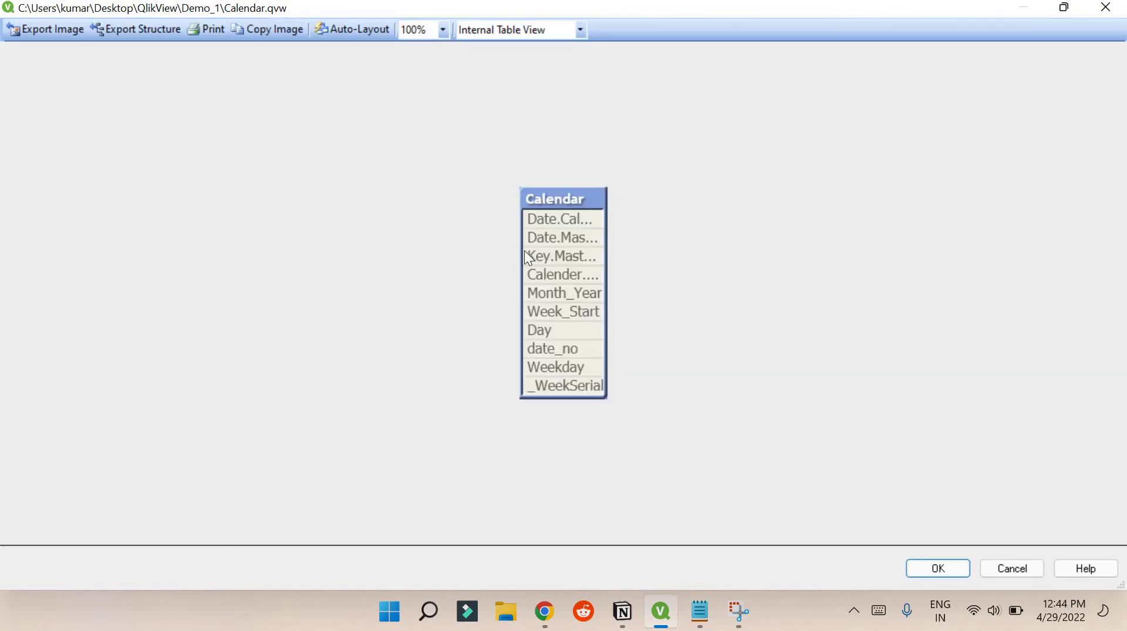
click(1006, 576)
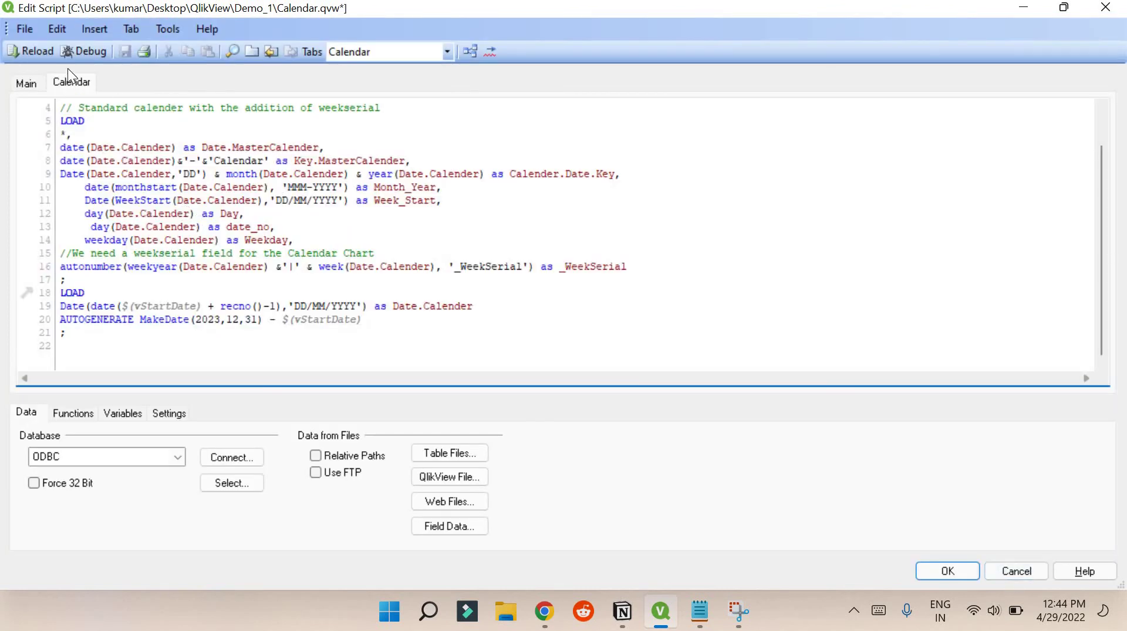
click(41, 50)
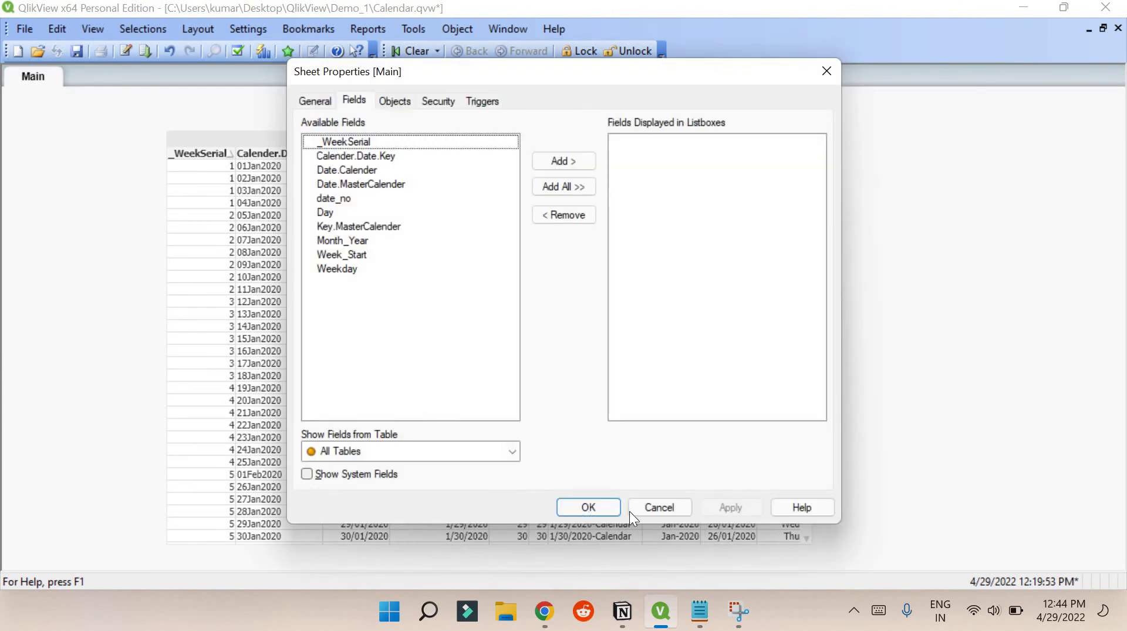
click(651, 506)
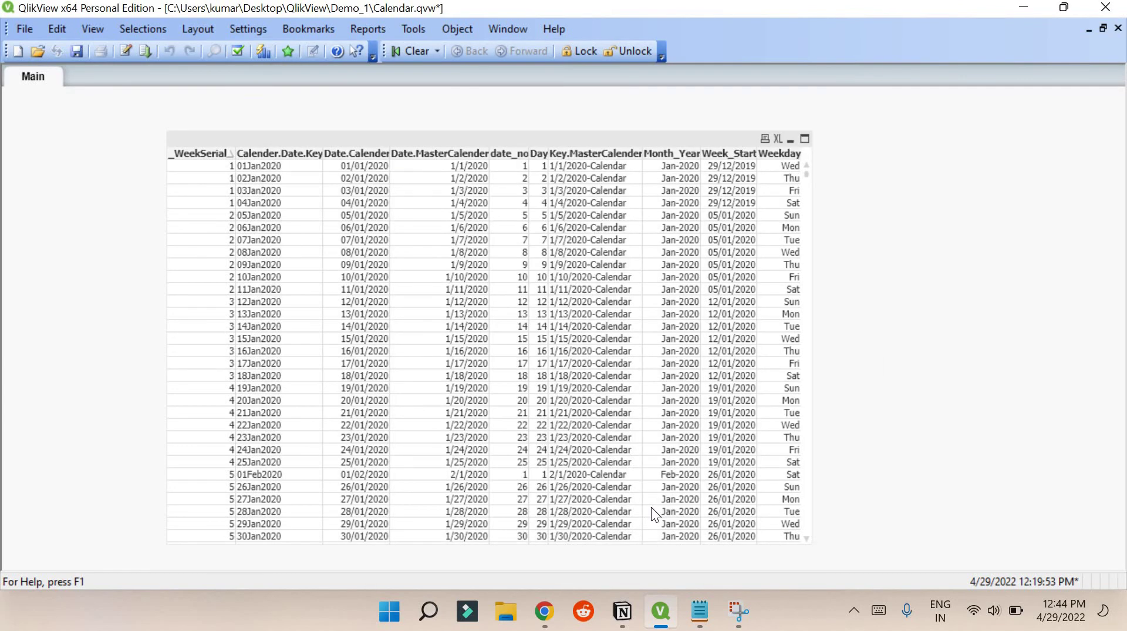
Step: Preview the Calendar table's data in the Table Viewer across all columns through _WeekSerial, and return to the sheet
key(ctrl+t)
right_click(552, 238)
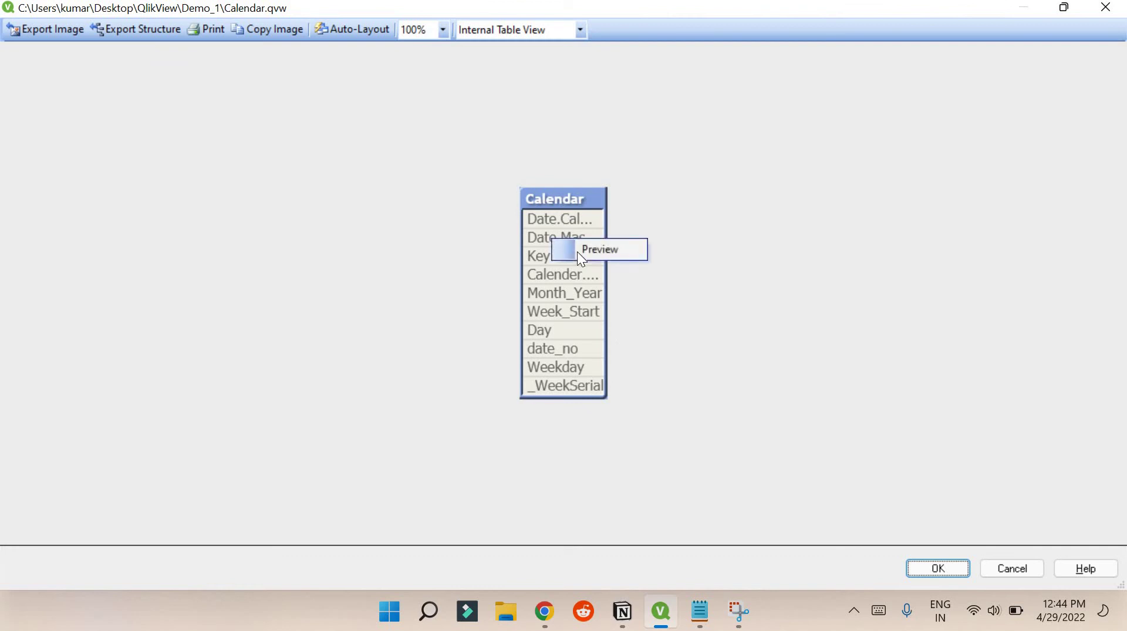
click(579, 254)
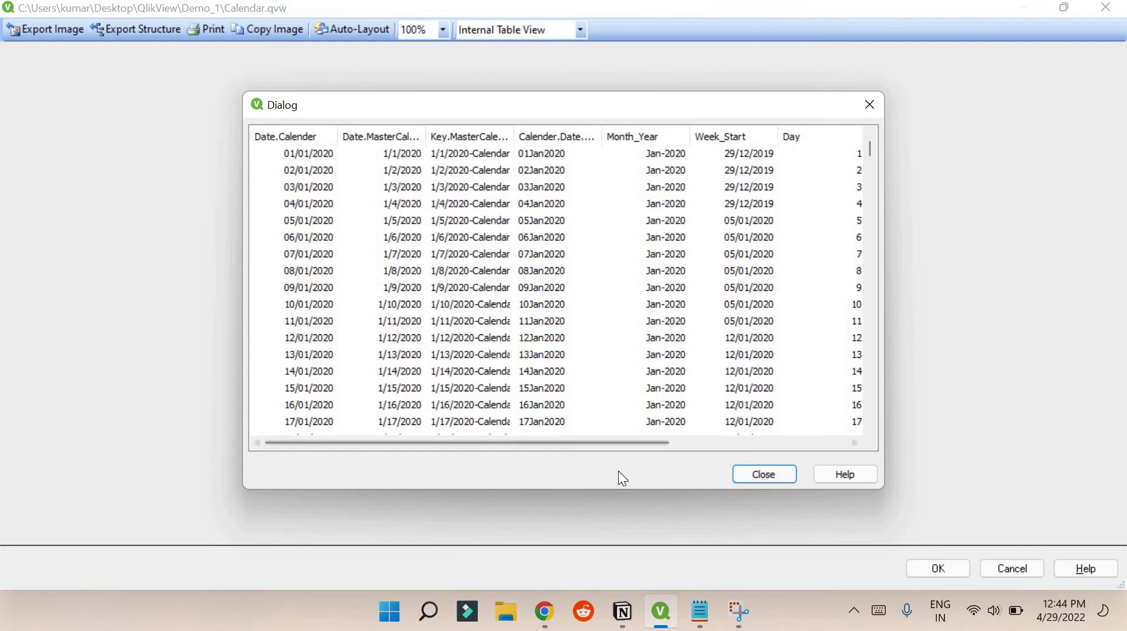
drag(611, 444, 777, 440)
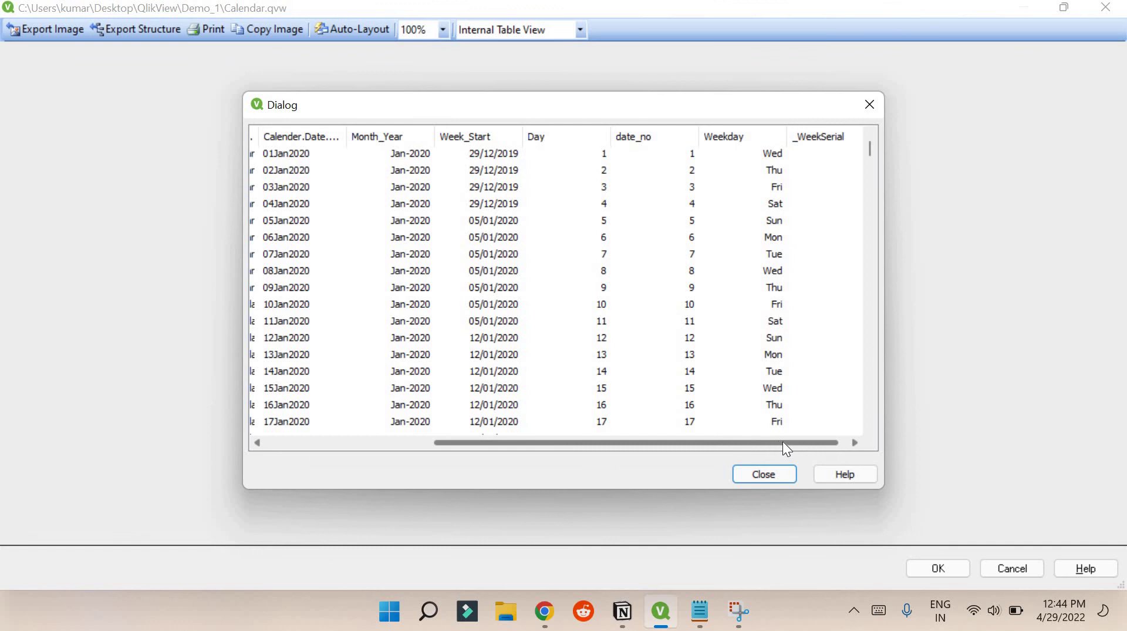
scroll(783, 441, right, 1)
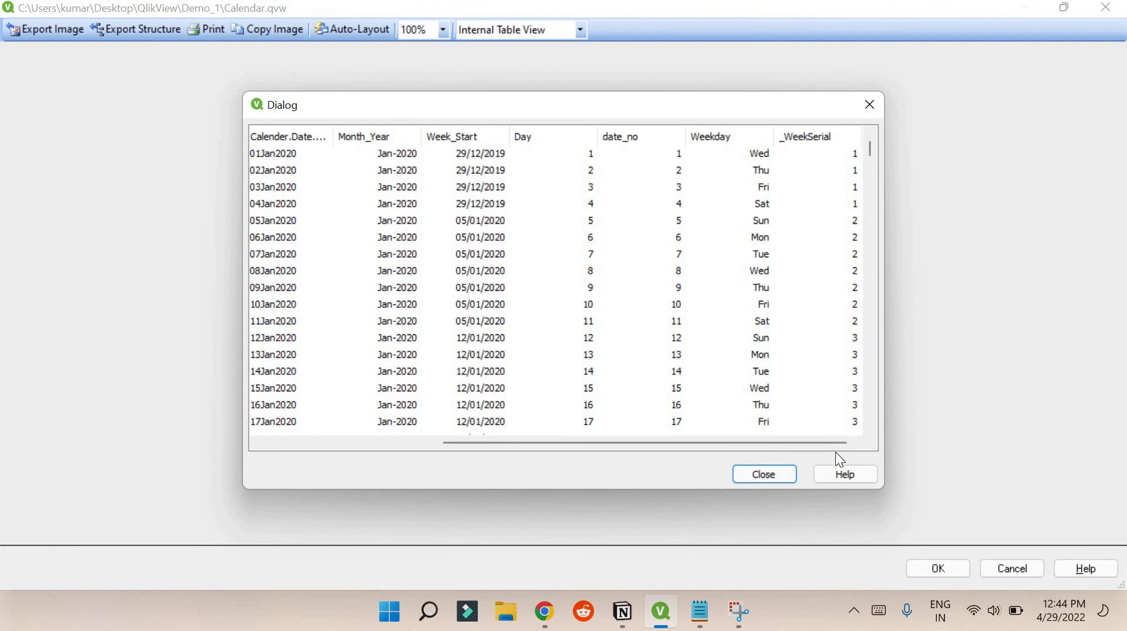
click(772, 479)
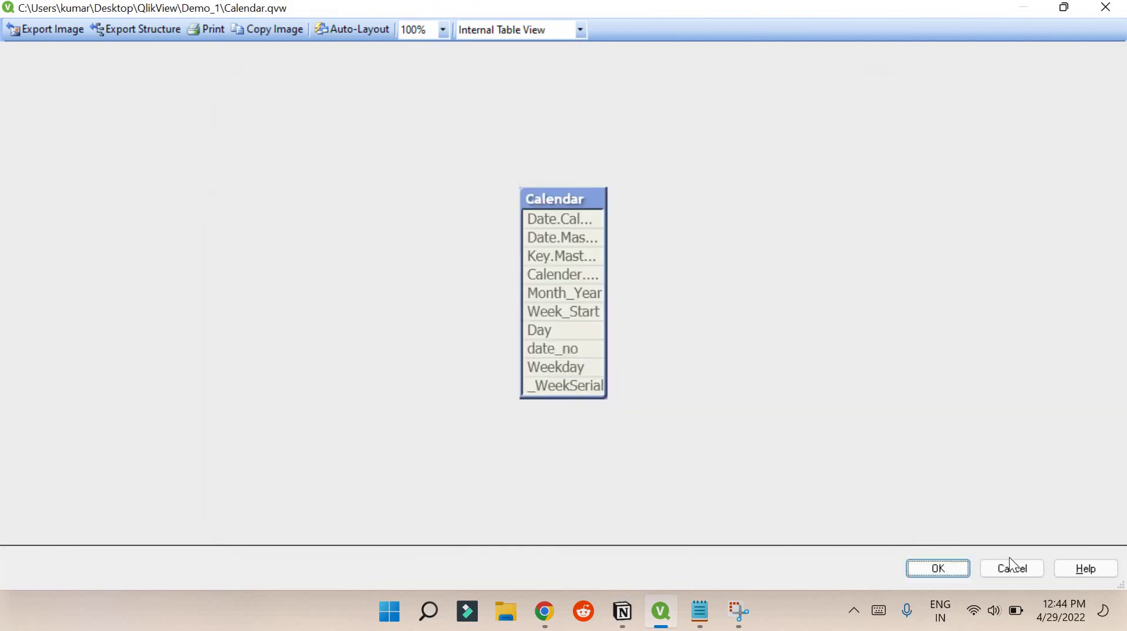
click(1027, 569)
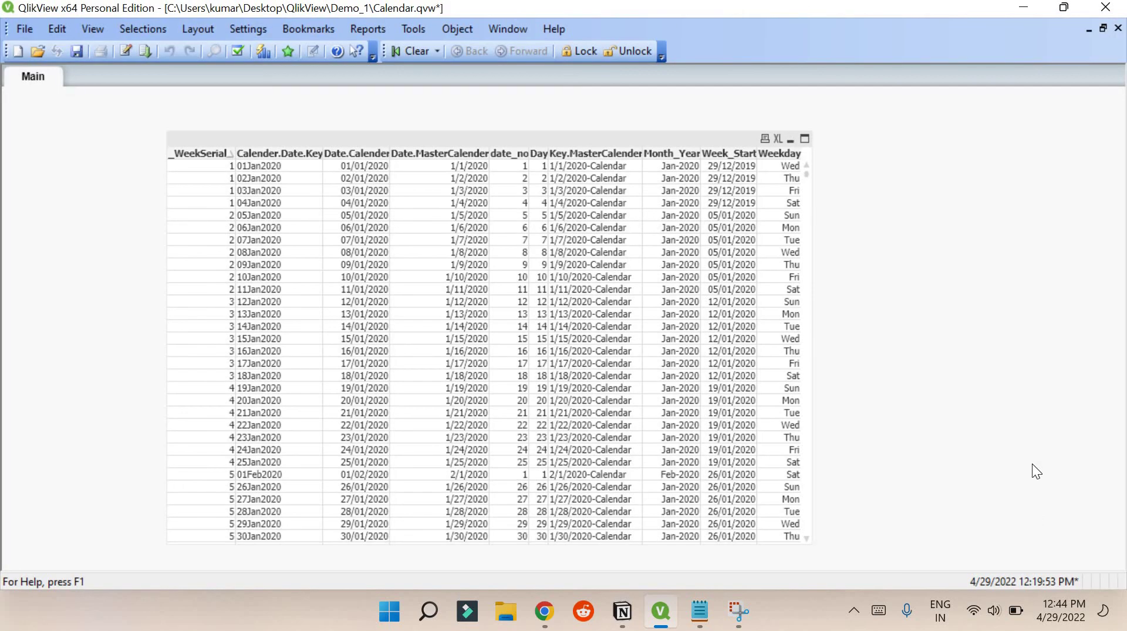